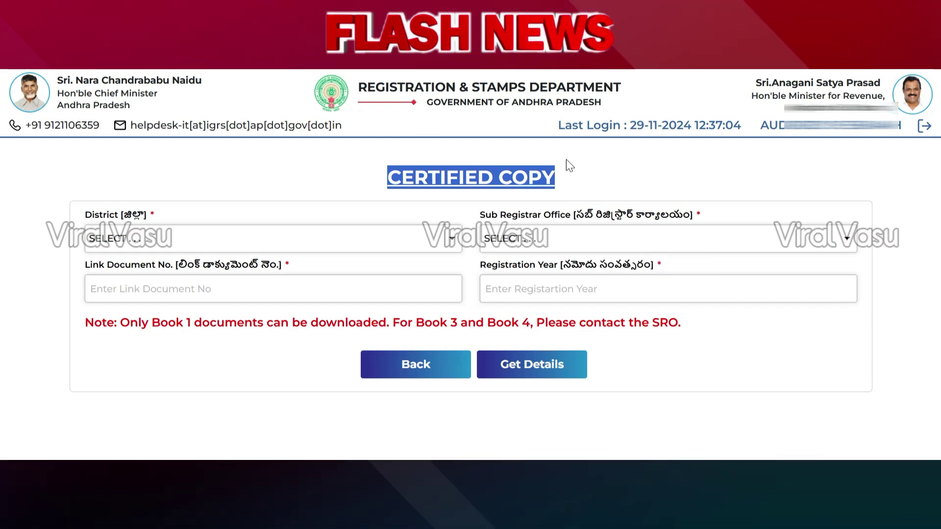
click(585, 161)
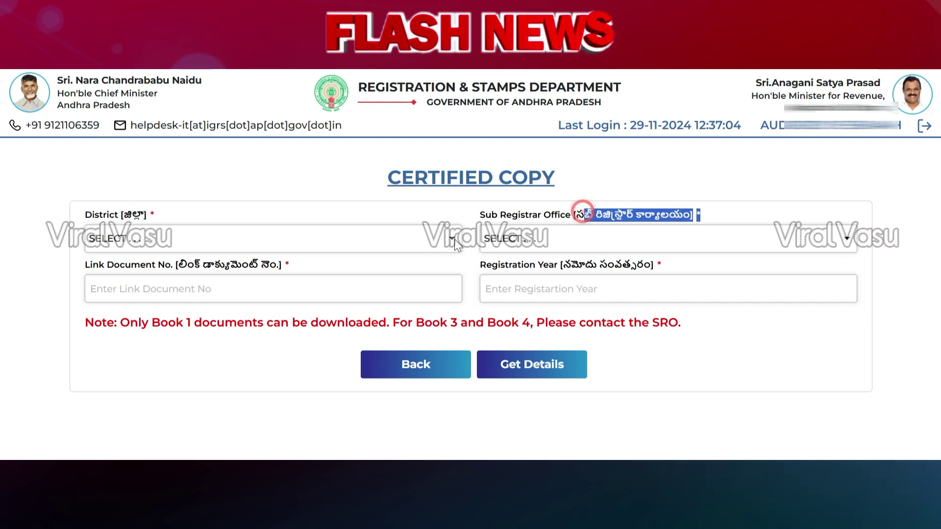
drag(293, 265, 174, 265)
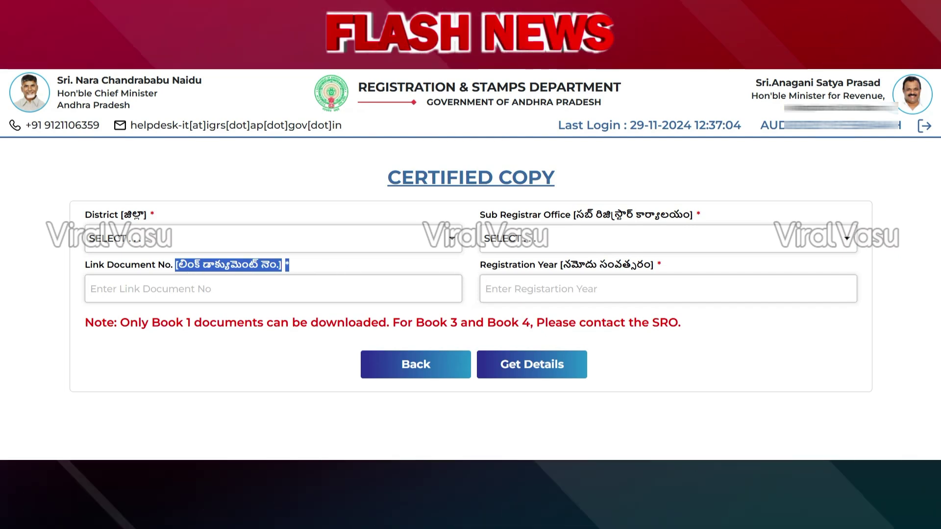
drag(561, 264, 675, 265)
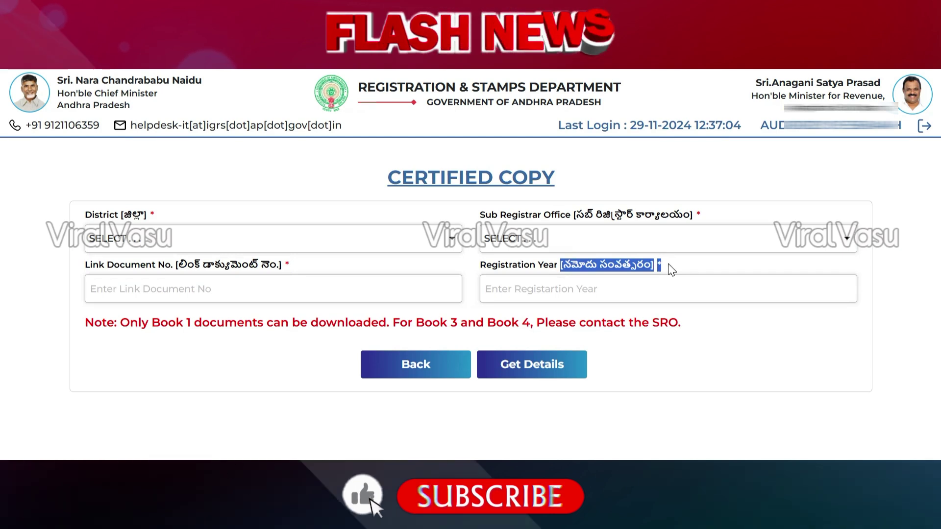
Set the district to ANNAMAYYA and choose the sub registrar office where the document was registered
click(331, 240)
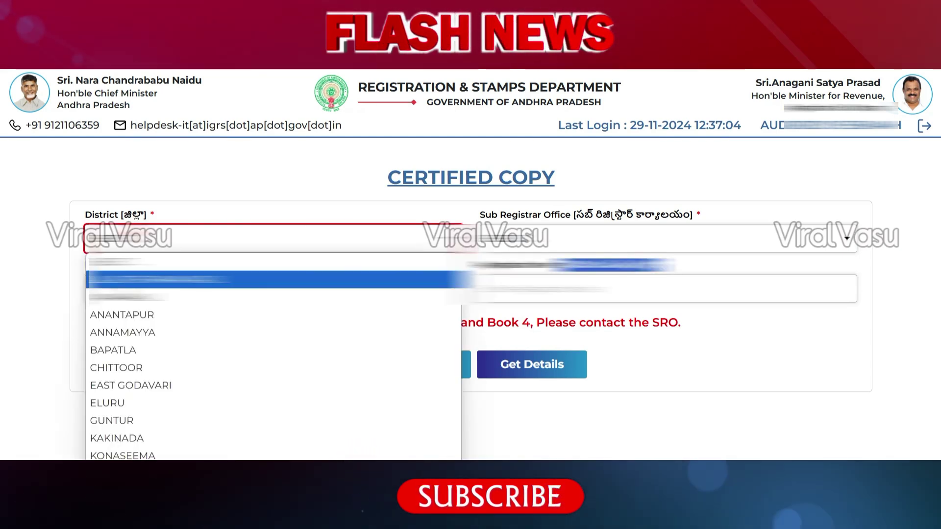
click(131, 334)
click(661, 238)
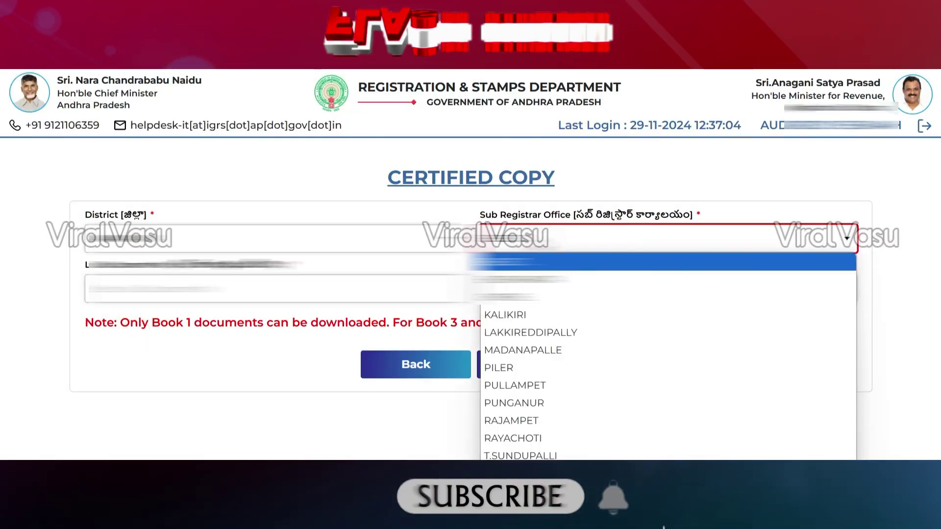
key(Return)
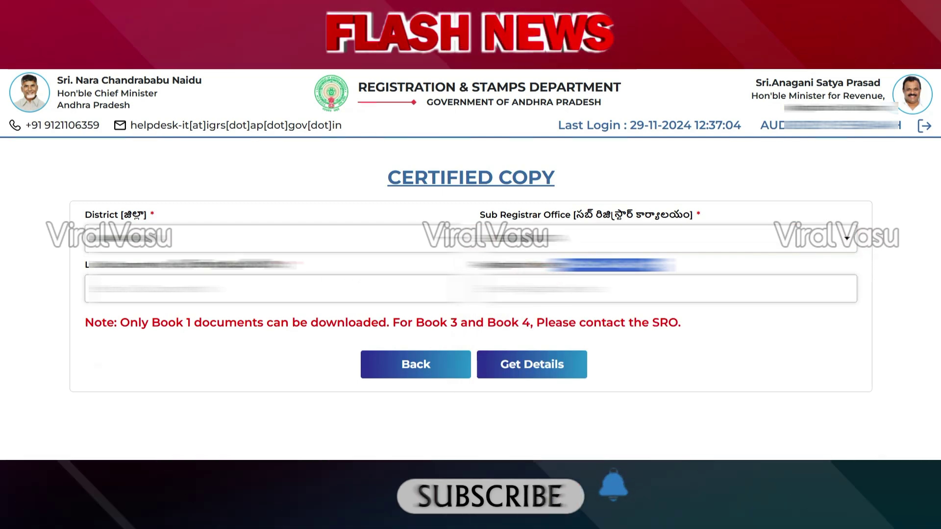
Enter the link document number and registration year, and retrieve the document's details
text(???)
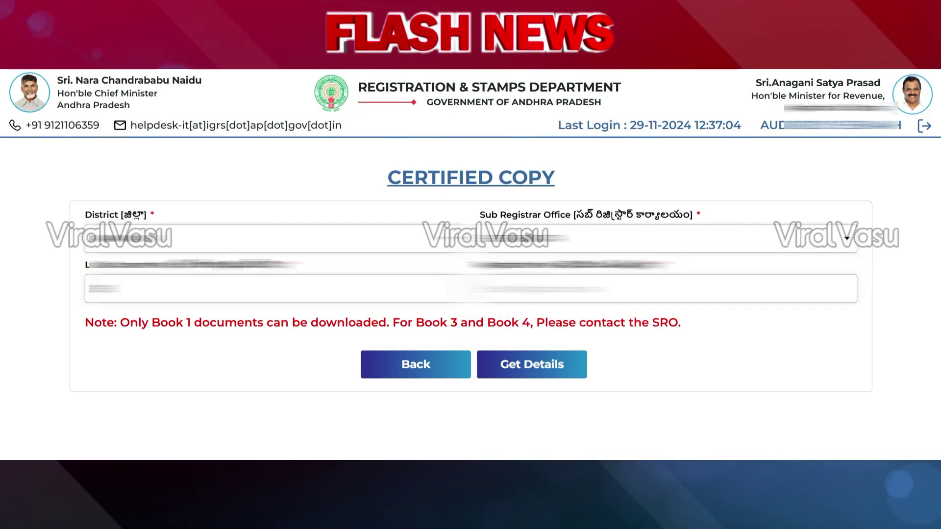
click(668, 289)
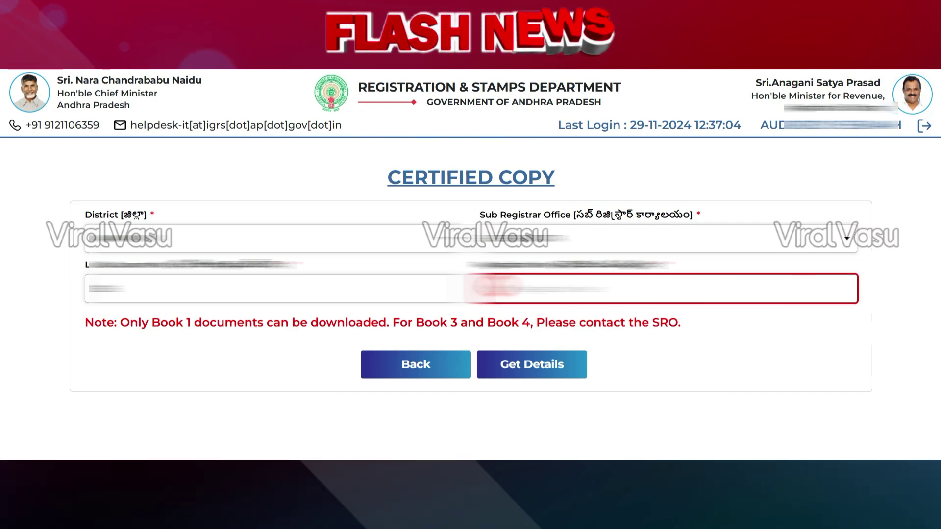
text(????)
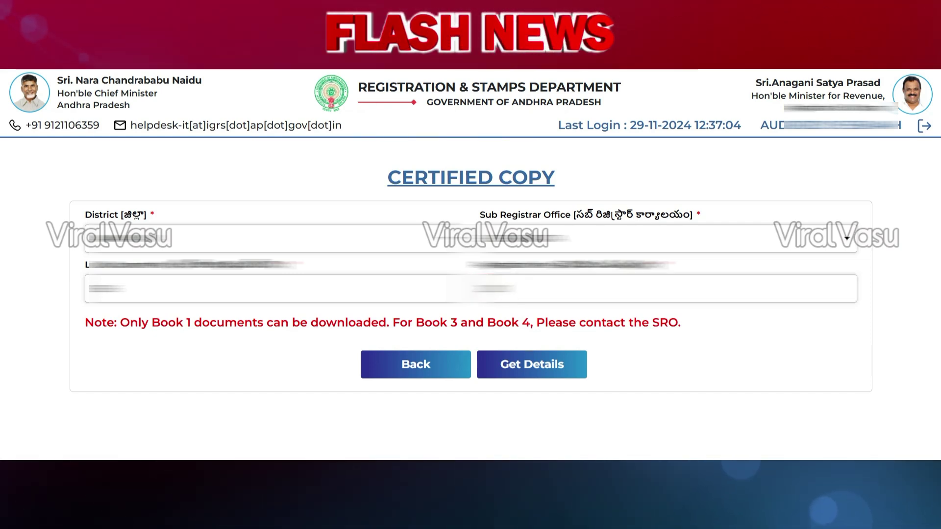
text(??)
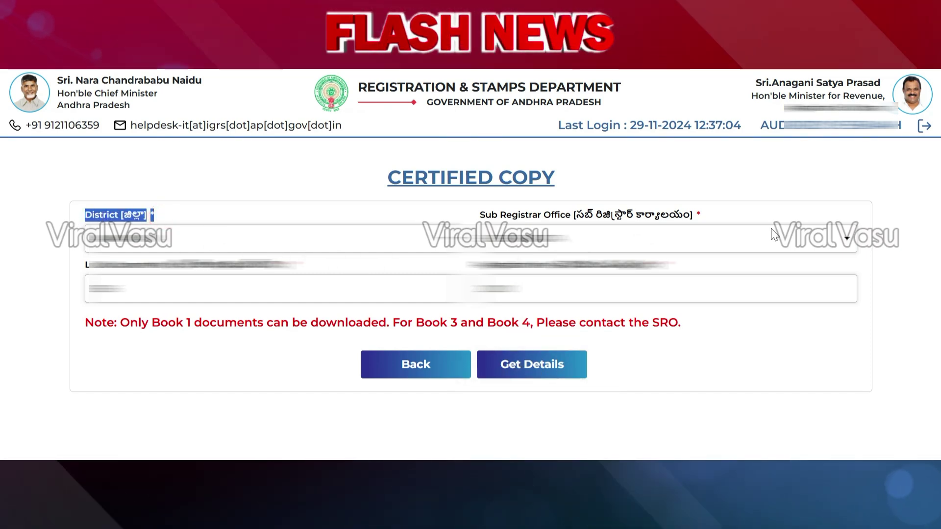
click(138, 212)
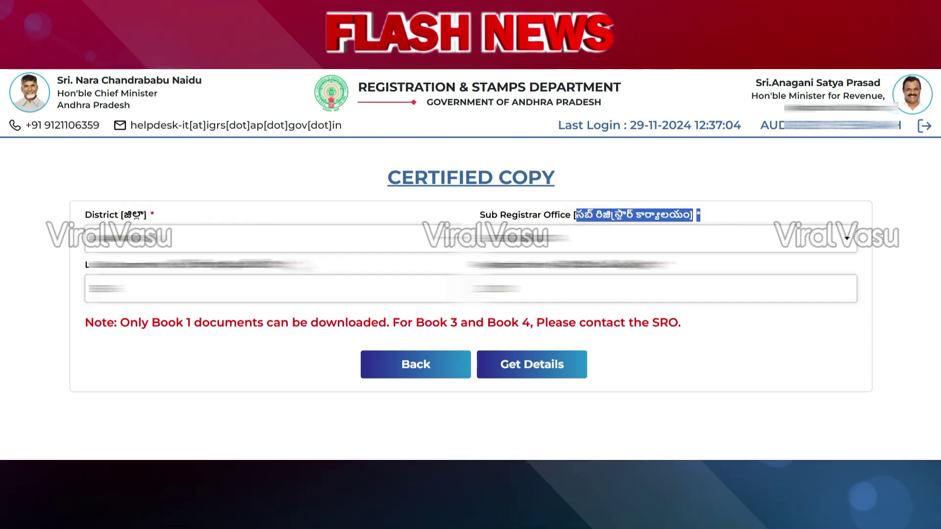
drag(167, 265, 208, 265)
drag(566, 265, 674, 282)
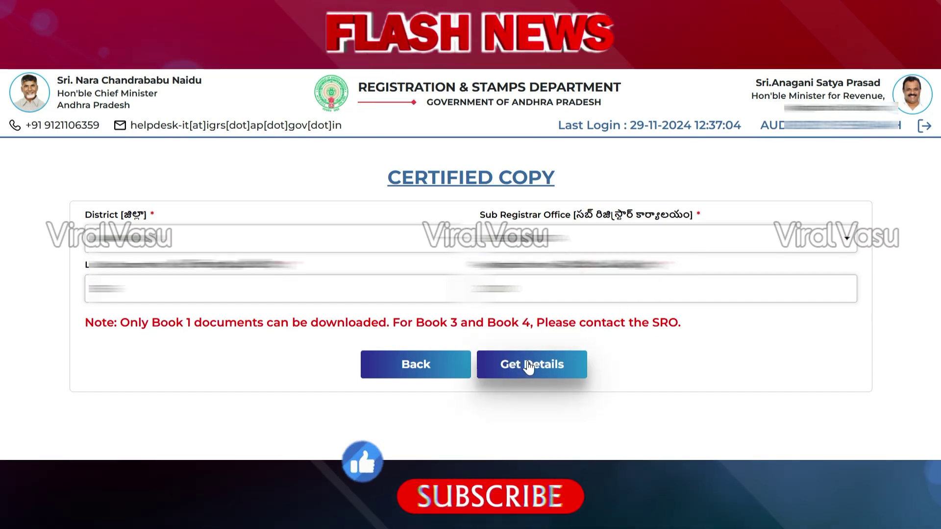
click(527, 363)
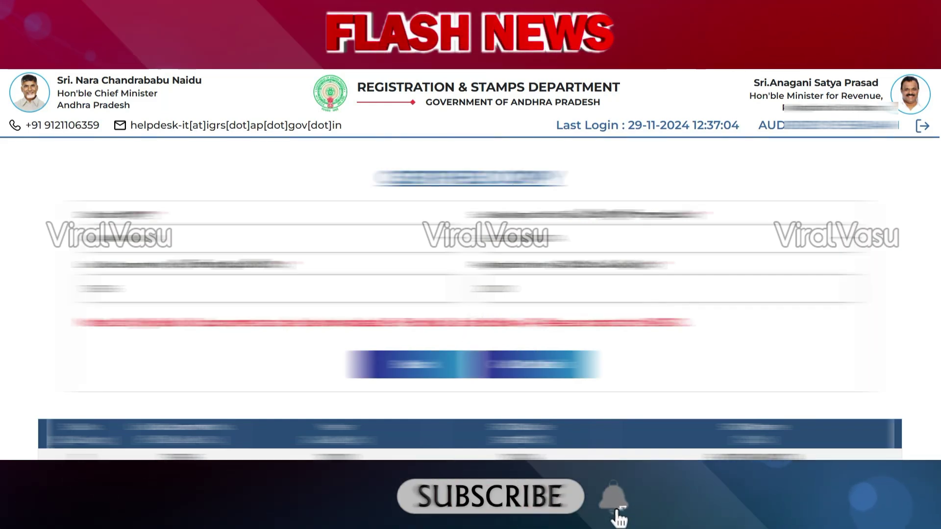
Examine the retrieved document's party tables and its property details, including the locality and boundaries
scroll(470, 294, down, 4)
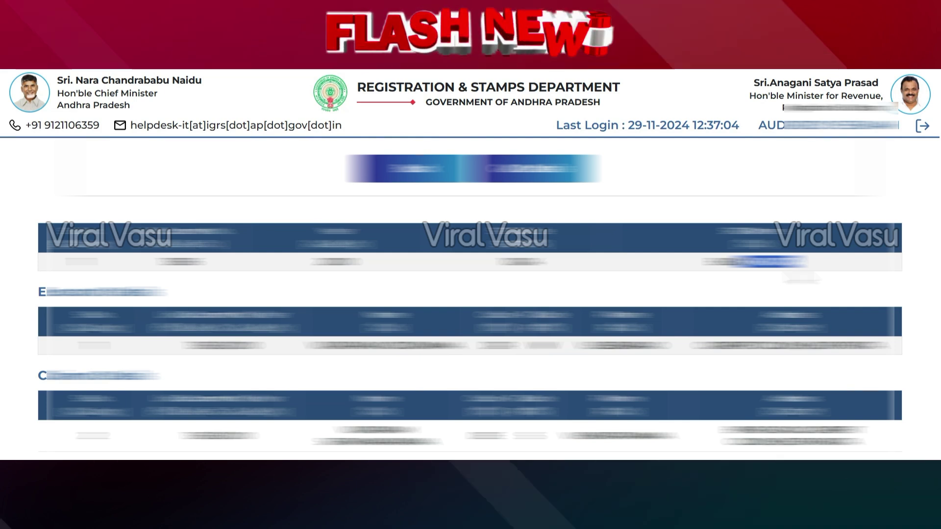
scroll(470, 299, down, 2)
drag(79, 248, 395, 367)
drag(120, 339, 447, 375)
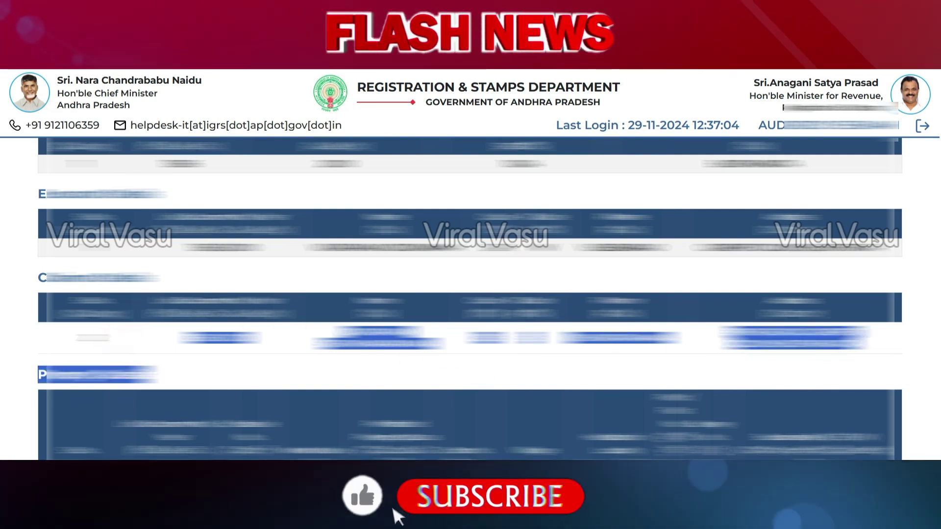
scroll(470, 299, down, 2)
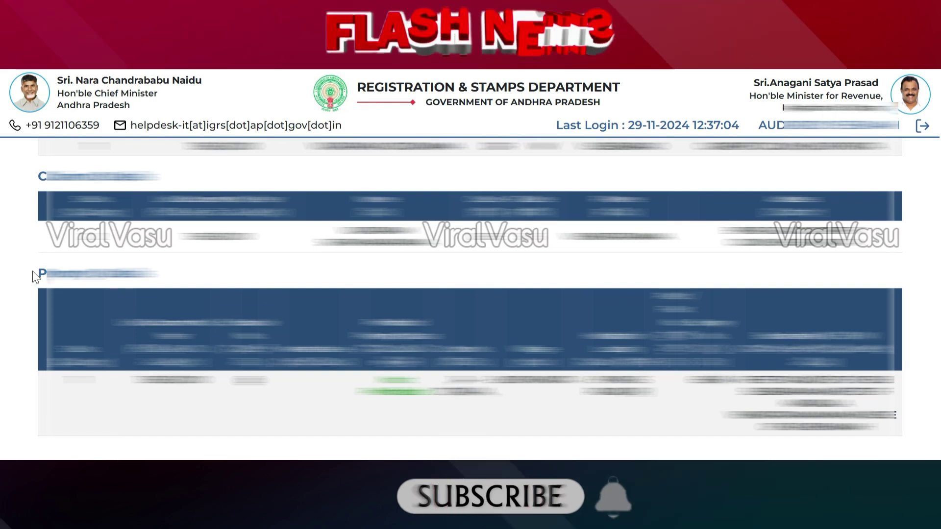
drag(32, 271, 169, 278)
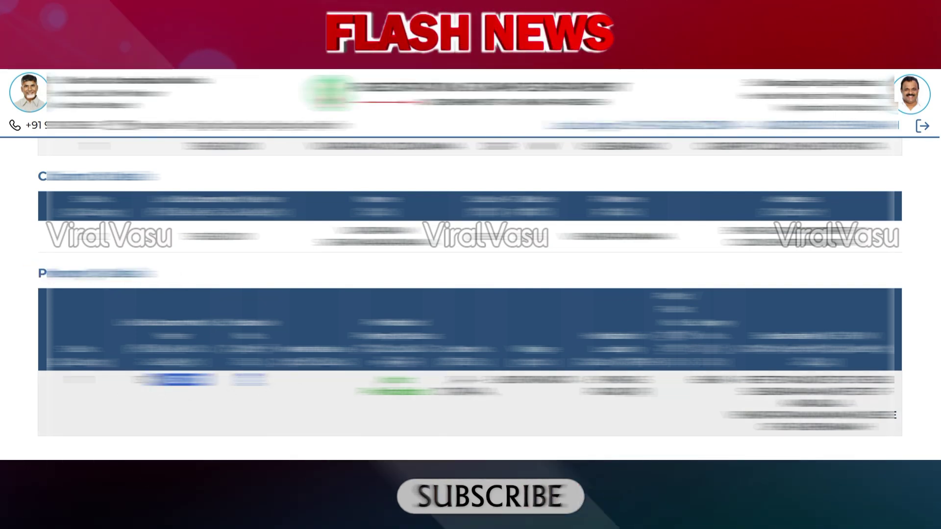
scroll(471, 294, down, 1)
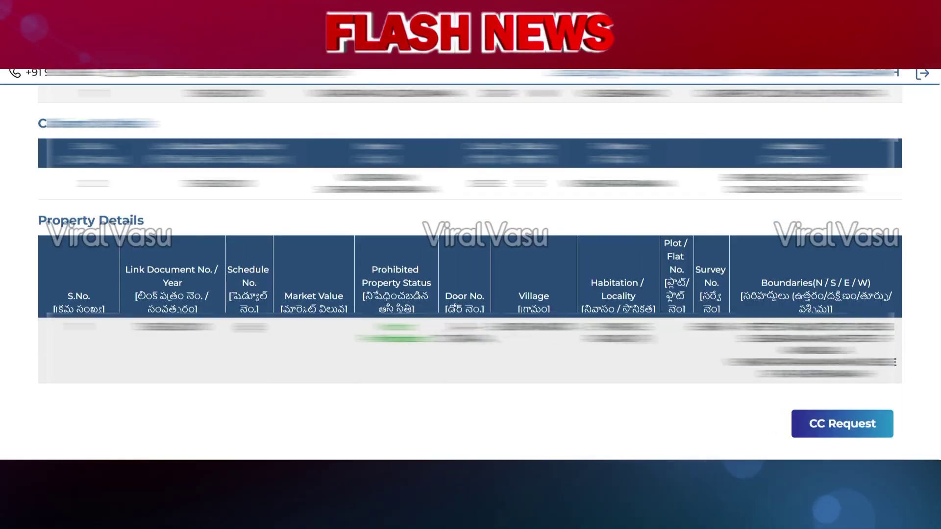
drag(601, 327, 638, 340)
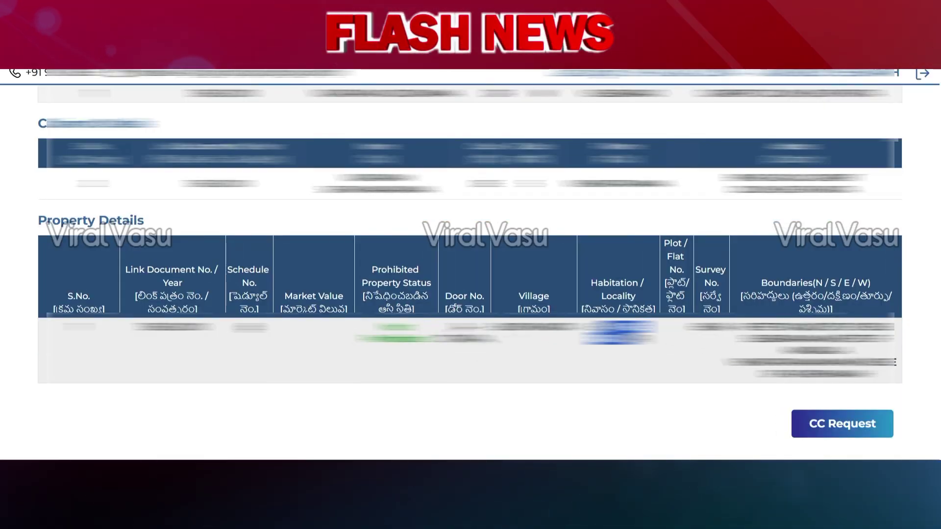
drag(735, 326, 855, 351)
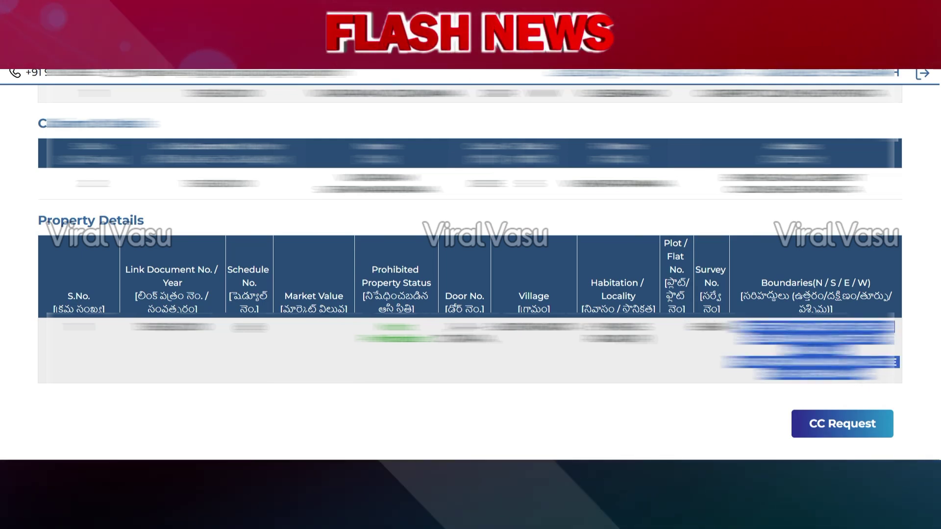
click(813, 363)
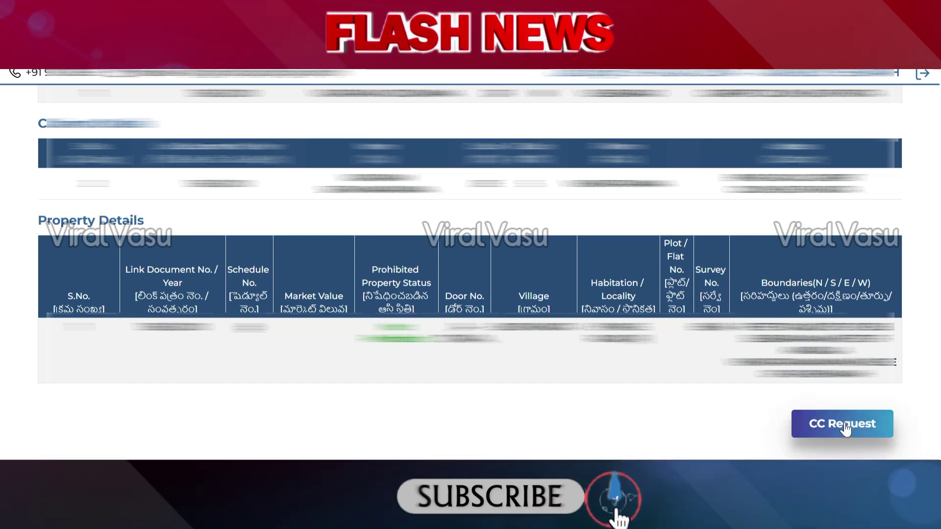
Raise the certified copy request for the document and submit its fee payment form
click(847, 427)
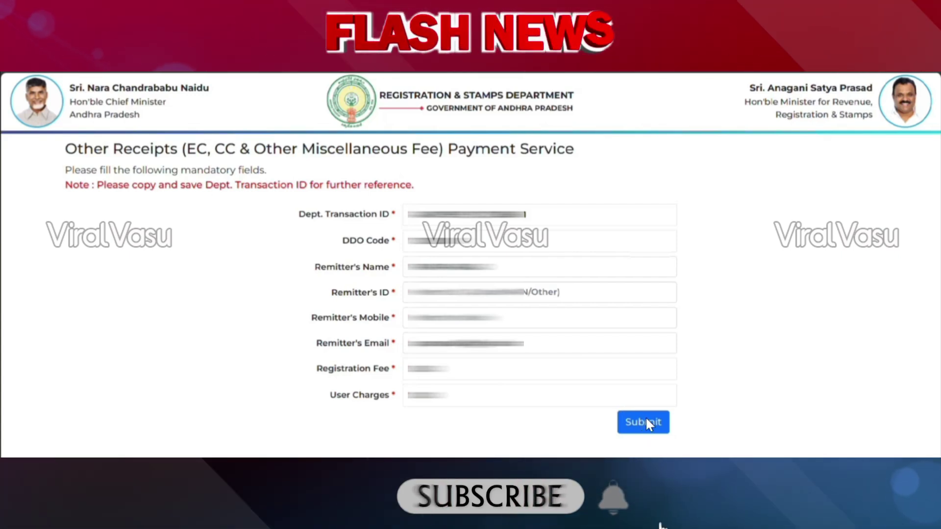
click(646, 421)
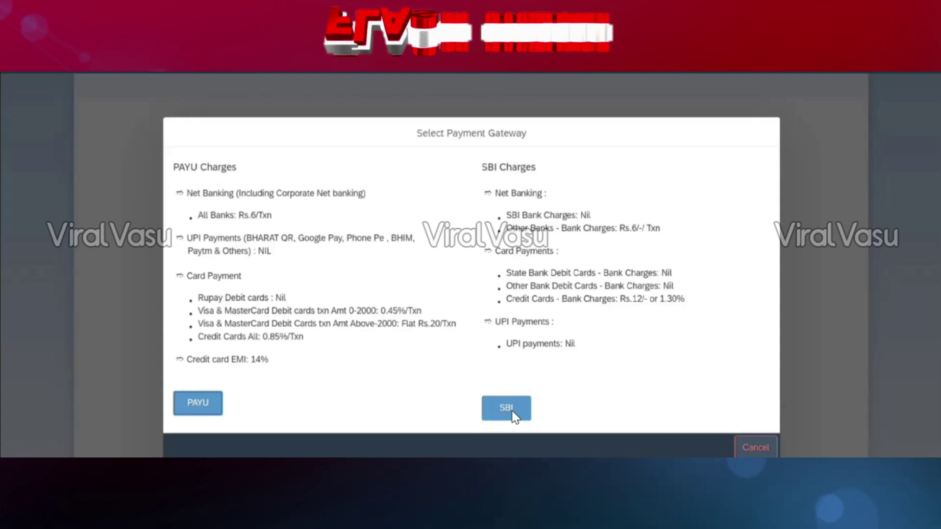
Choose the SBI payment gateway with online payment and select UPI as the payment method
click(510, 411)
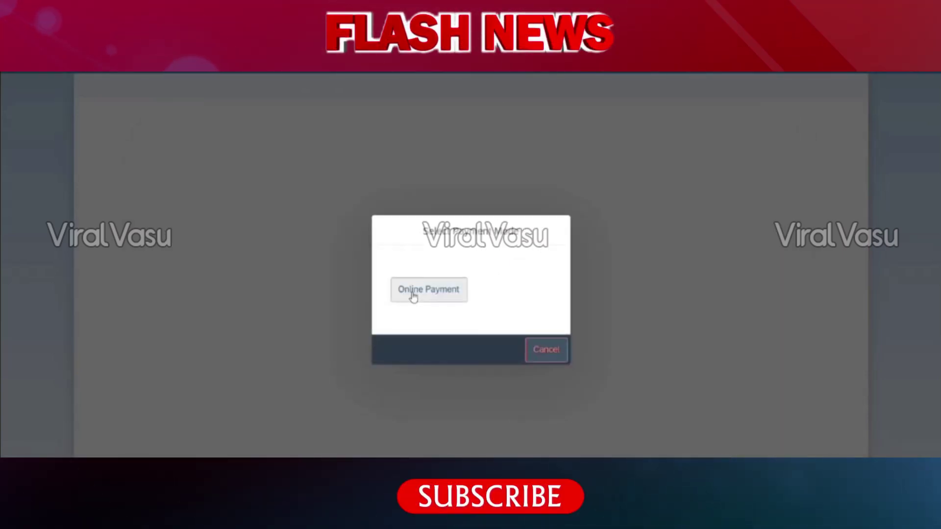
click(413, 294)
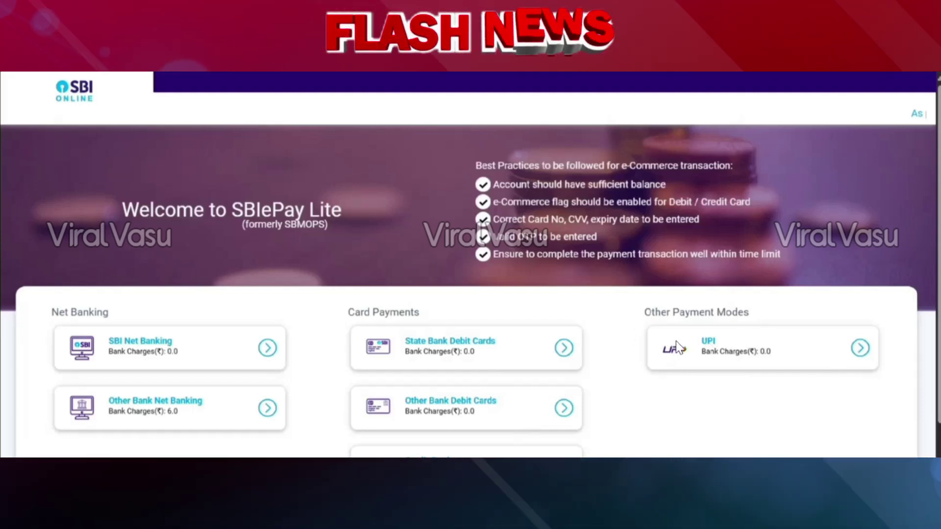
click(859, 348)
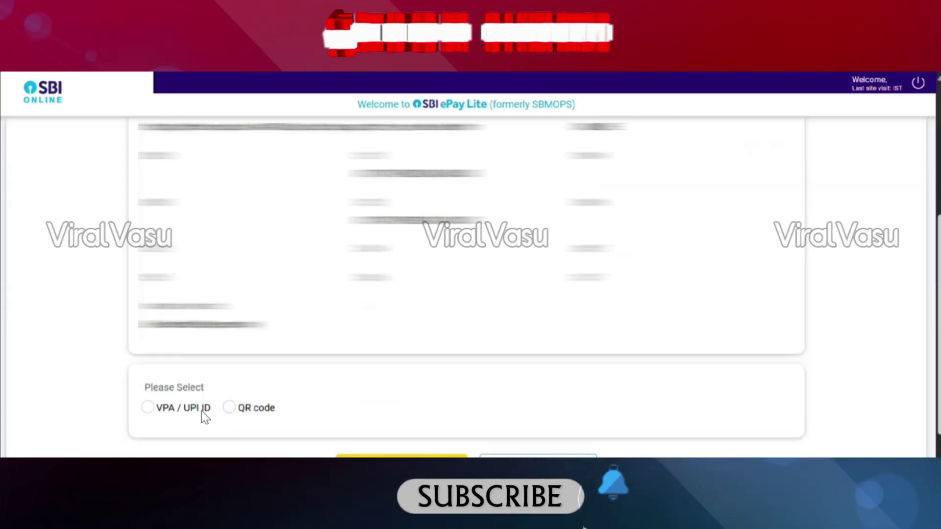
Select the VPA / UPI ID option, enter the payer's UPI ID and confirm the payment
click(147, 408)
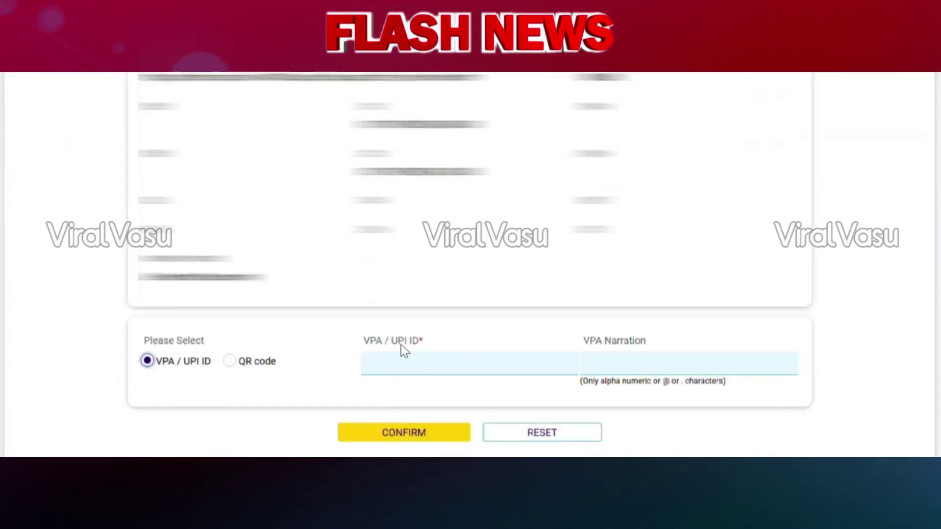
click(399, 409)
key(ctrl+v)
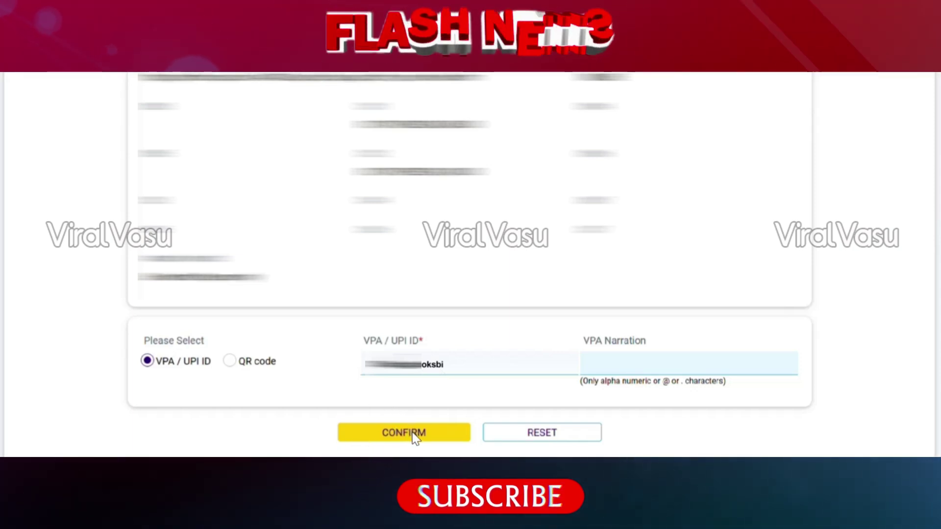
click(417, 436)
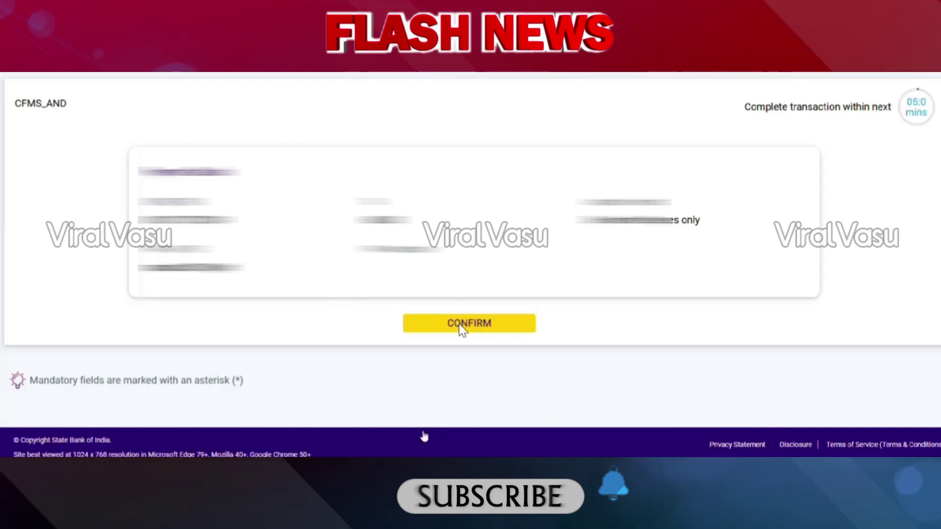
click(471, 324)
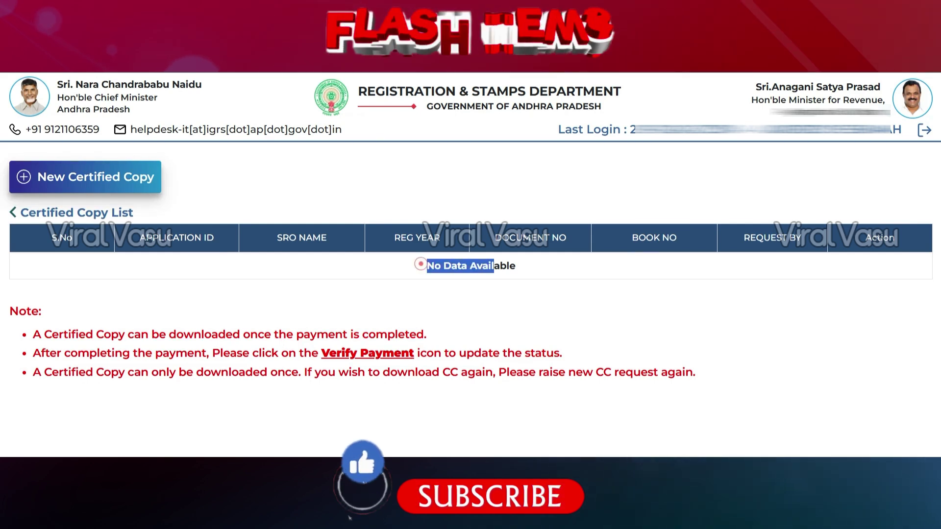
Look over the certified copy list and the department home page's online services, services, fee details and vision sections
click(535, 273)
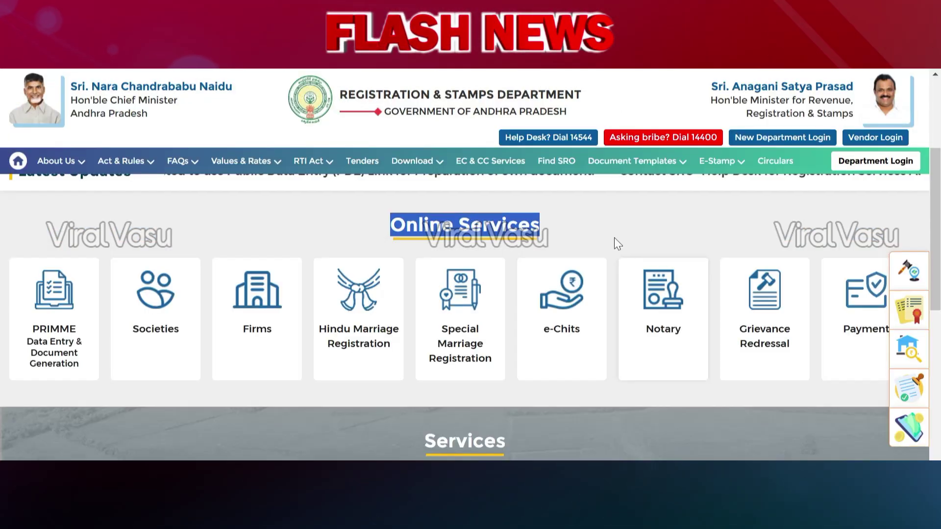
click(593, 217)
scroll(654, 234, up, 4)
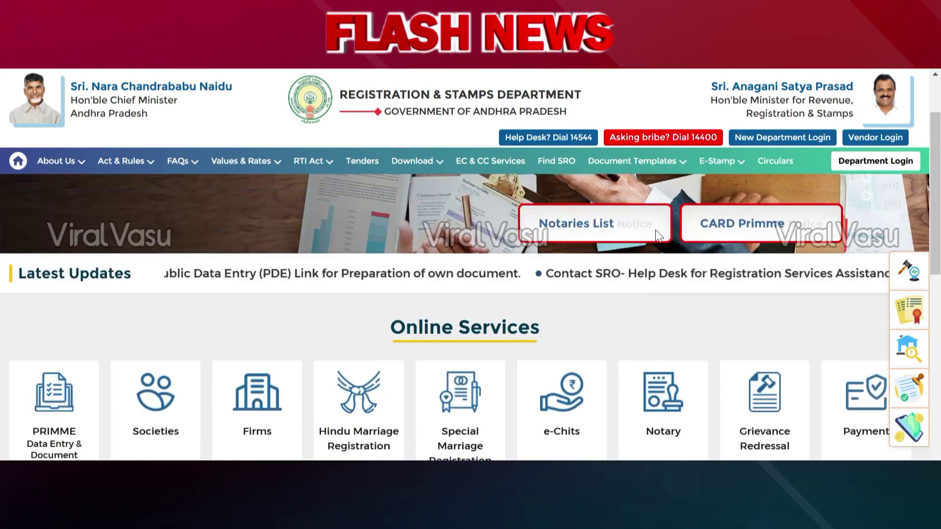
scroll(610, 404, down, 2)
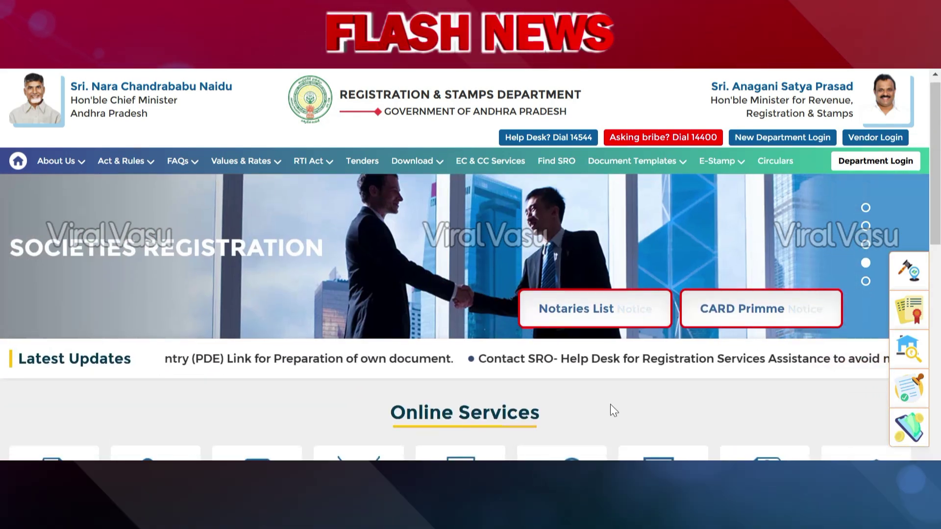
scroll(617, 398, down, 4)
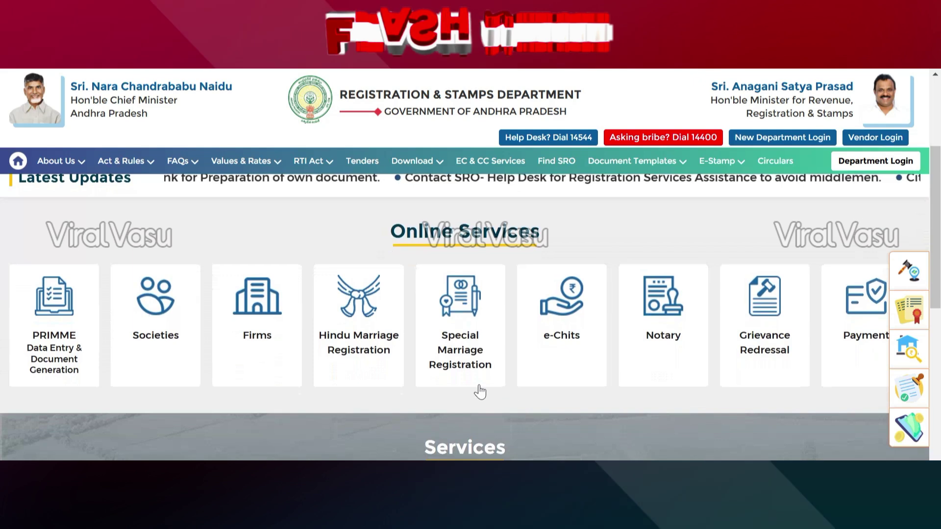
scroll(399, 390, down, 5)
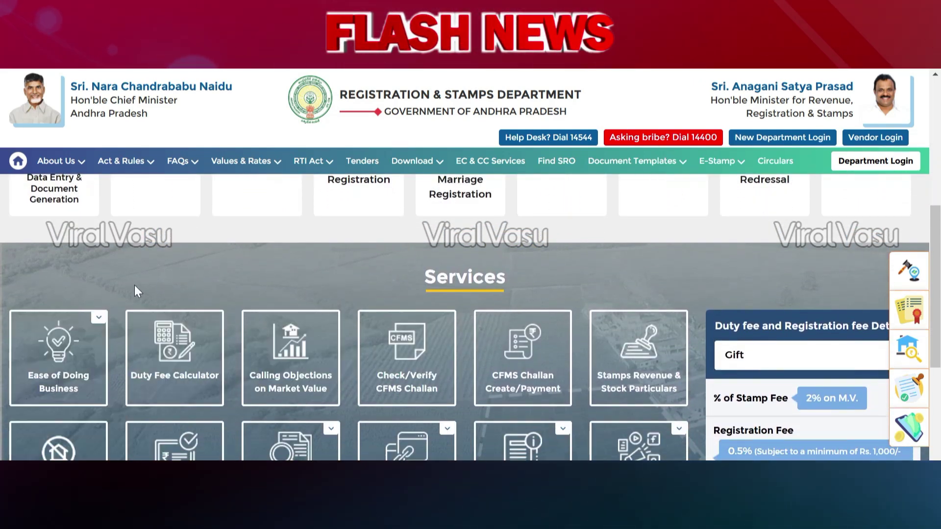
scroll(172, 293, down, 3)
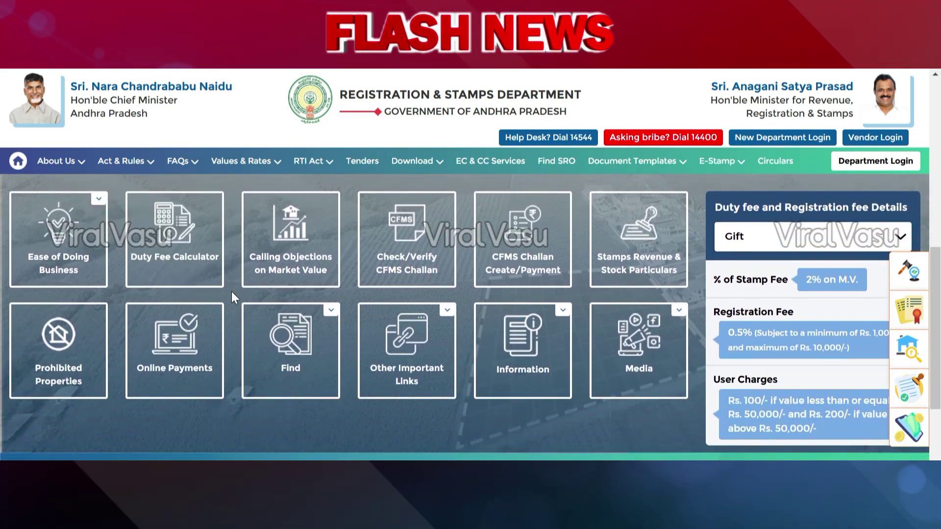
scroll(231, 293, down, 5)
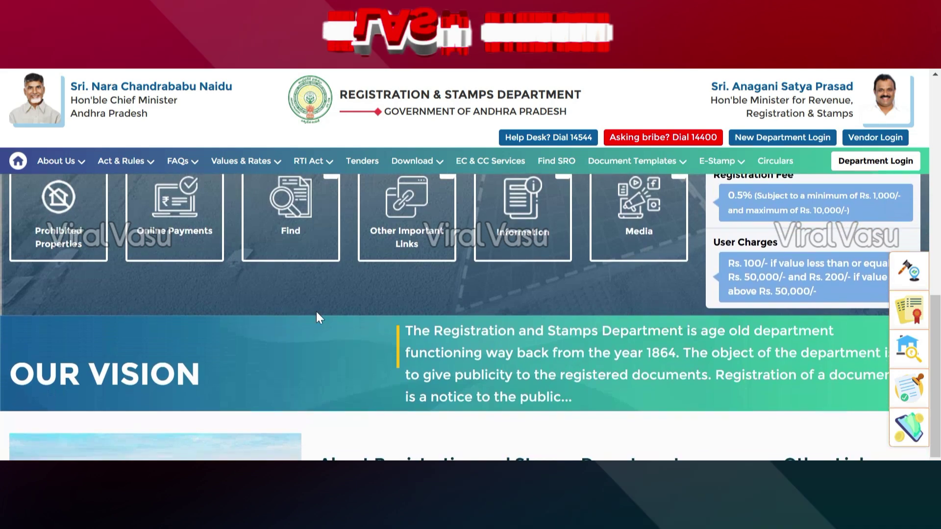
scroll(277, 306, down, 3)
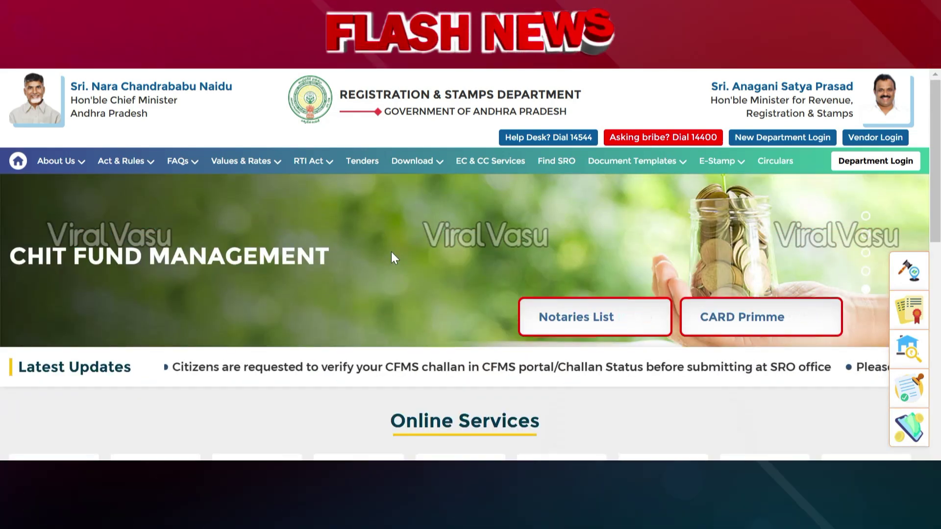
drag(935, 145, 936, 358)
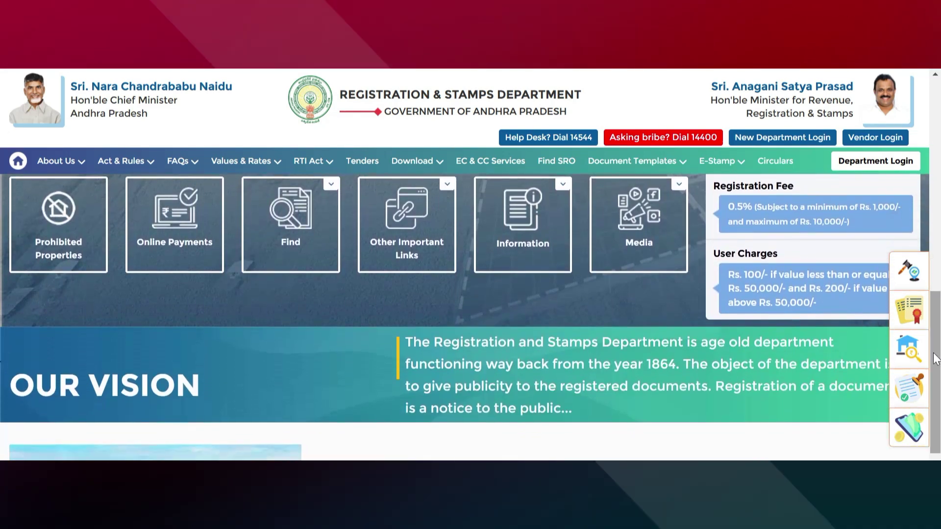